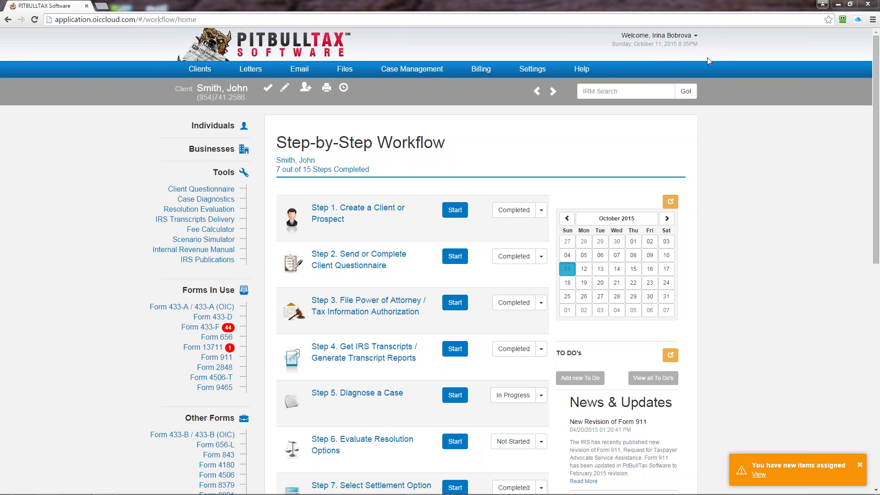
Open the account options under the user name, then close the list again
{"action": "left_click", "coordinate": [696, 35]}
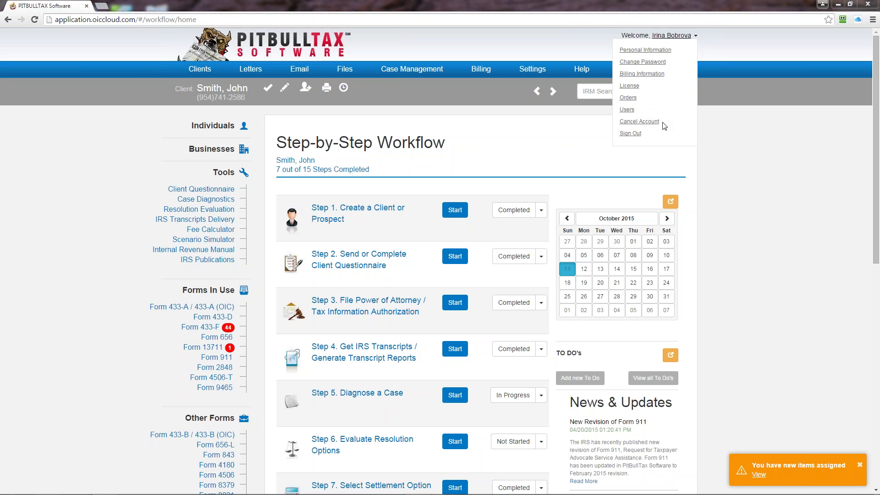
{"action": "left_click", "coordinate": [640, 134]}
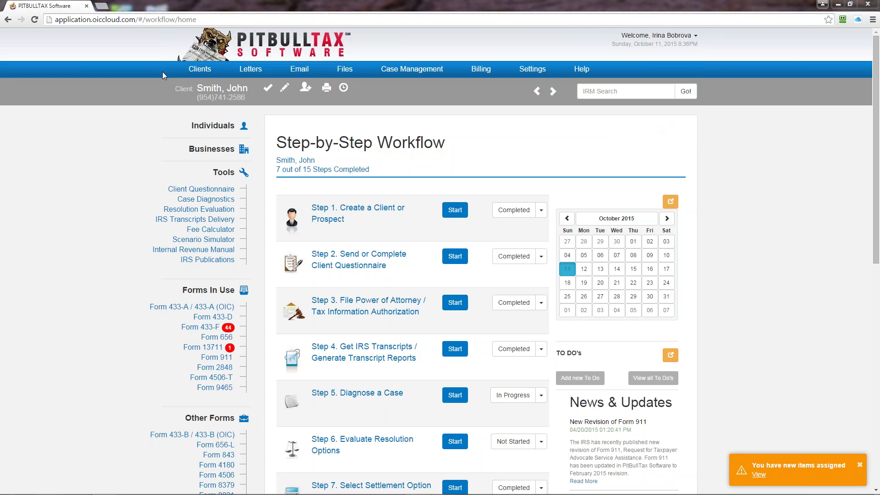
{"action": "left_click", "coordinate": [185, 74]}
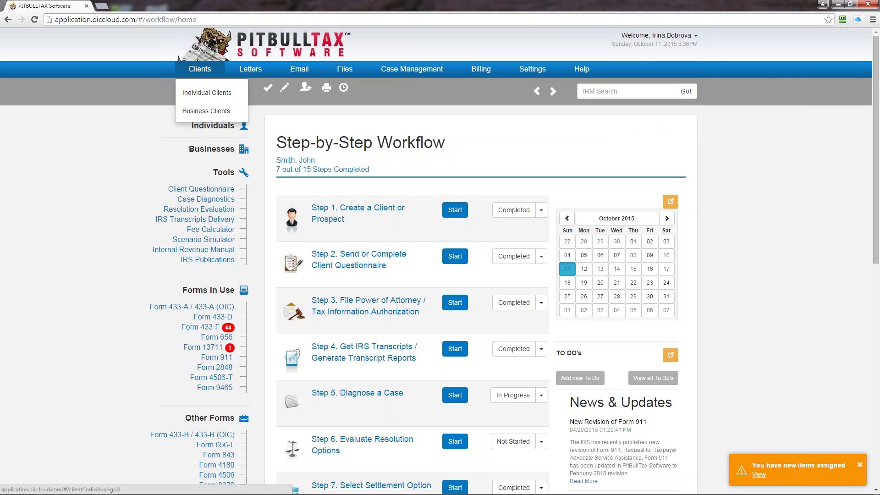
{"action": "left_click", "coordinate": [271, 70]}
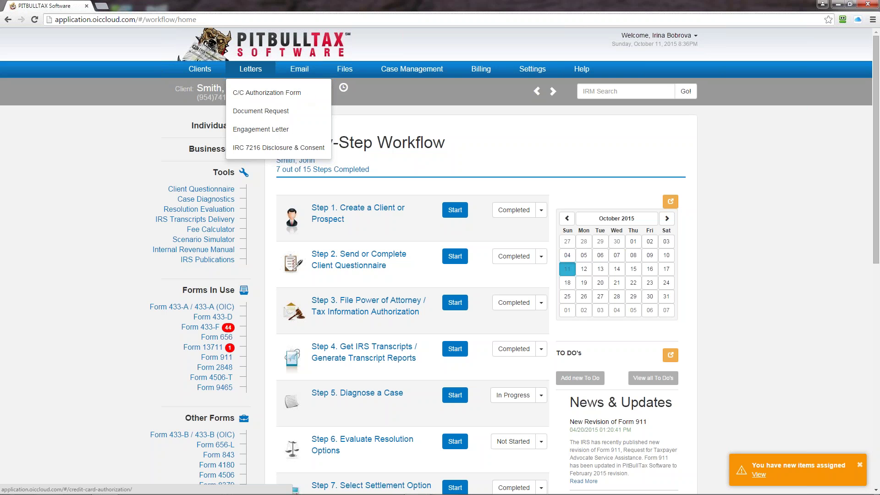
{"action": "left_click", "coordinate": [318, 73]}
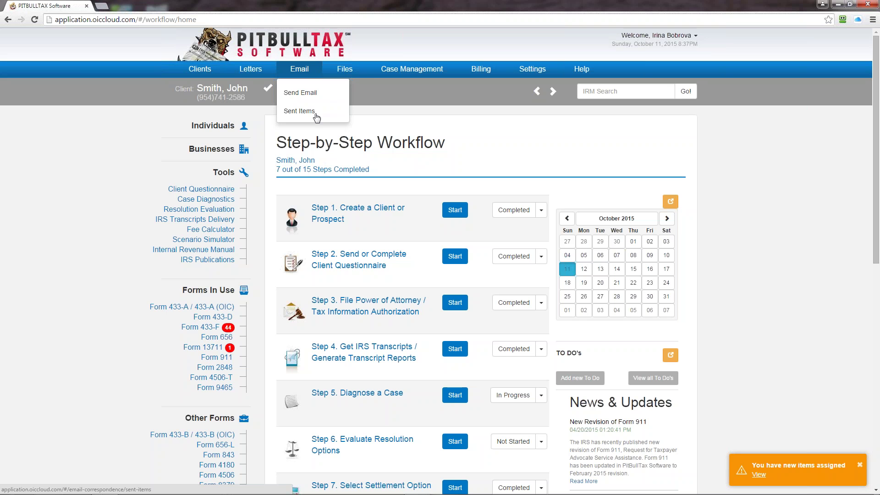
{"action": "left_click", "coordinate": [323, 70]}
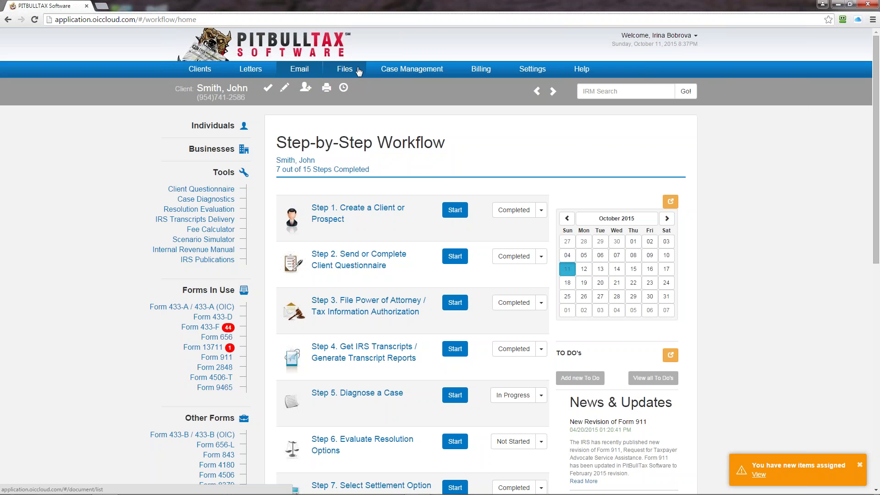
Look through the Case Management and Billing menus, then open the Settings list
{"action": "left_click", "coordinate": [452, 70]}
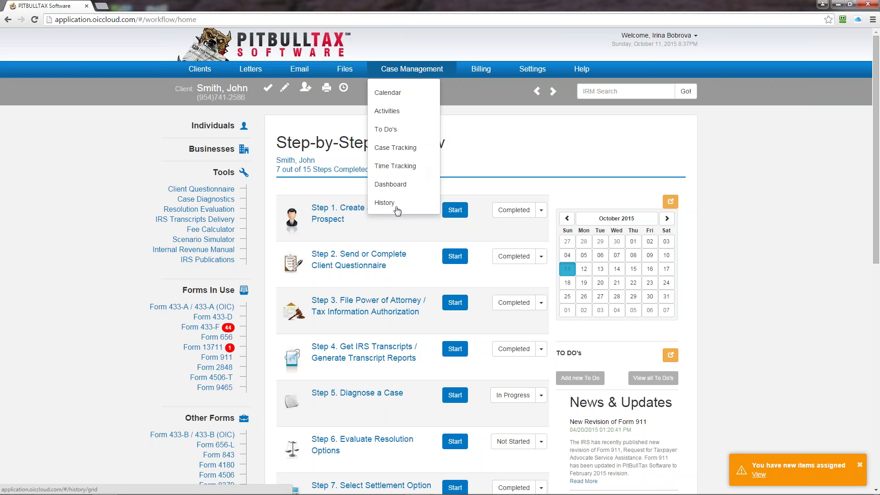
{"action": "left_click", "coordinate": [499, 69]}
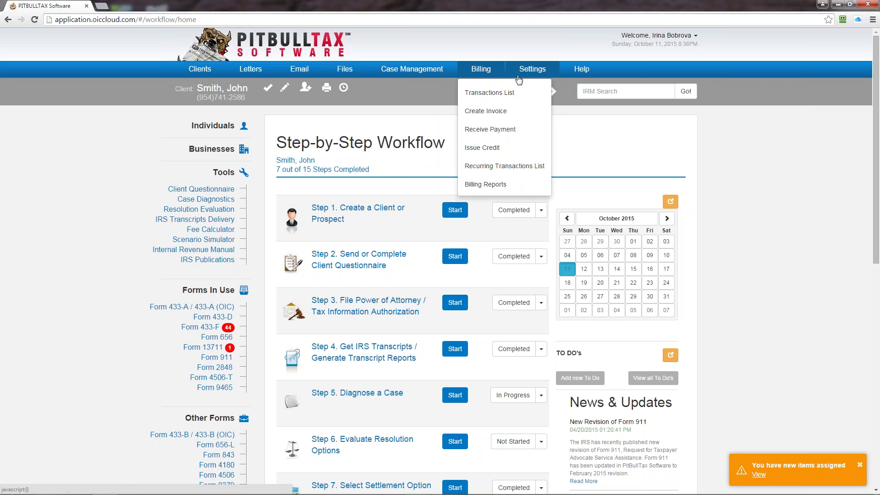
{"action": "left_click", "coordinate": [557, 72]}
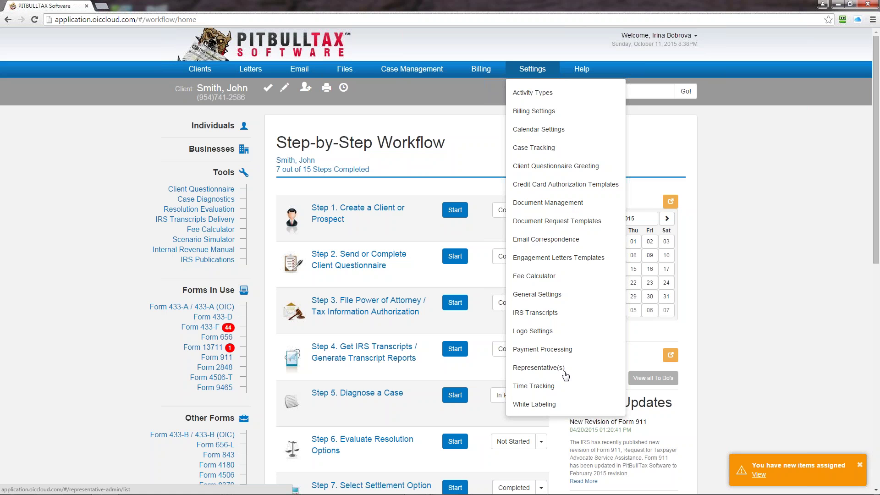
Close the Settings dropdown, leaving the workflow page at 7 of 15 steps
{"action": "left_click", "coordinate": [552, 72]}
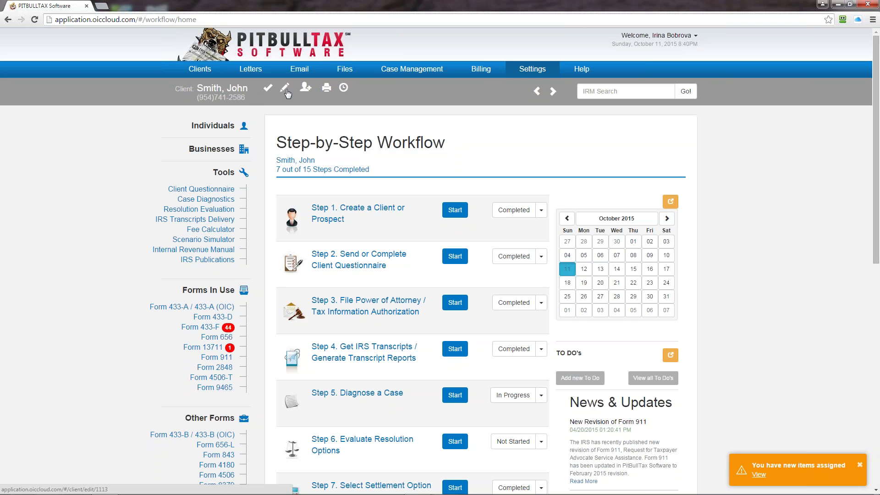
{"action": "left_click", "coordinate": [310, 92]}
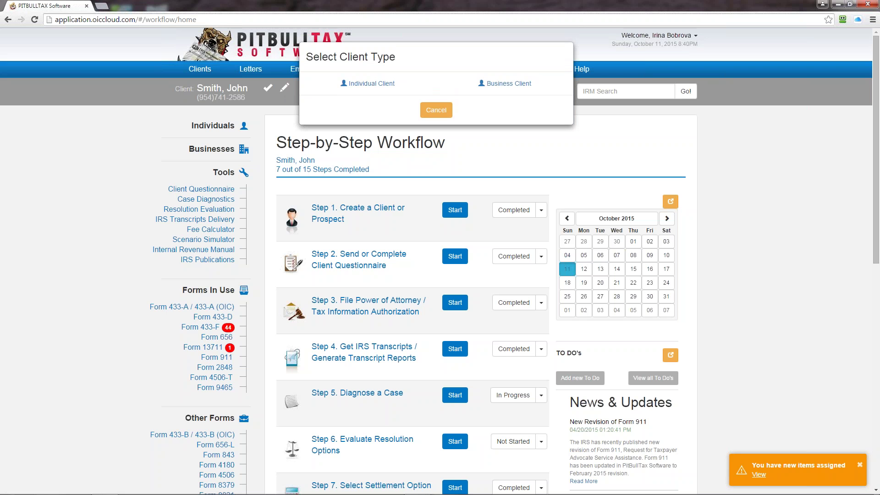
{"action": "left_click", "coordinate": [436, 109]}
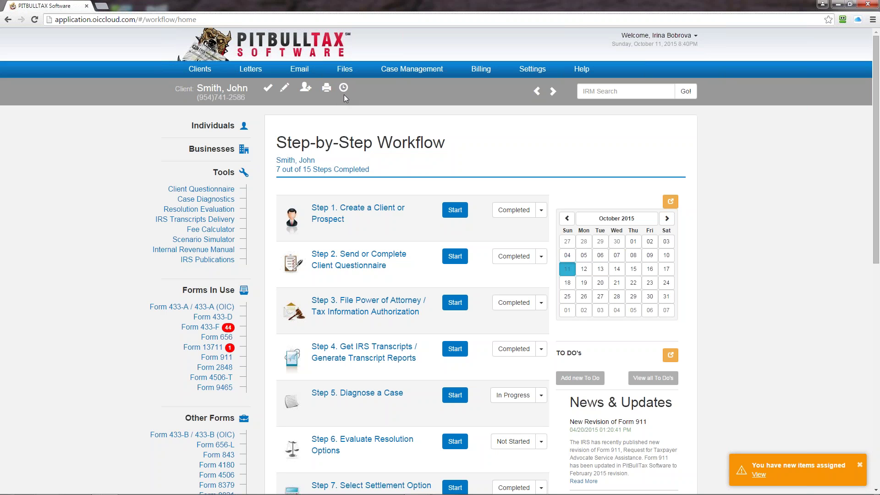
{"action": "left_click", "coordinate": [343, 89]}
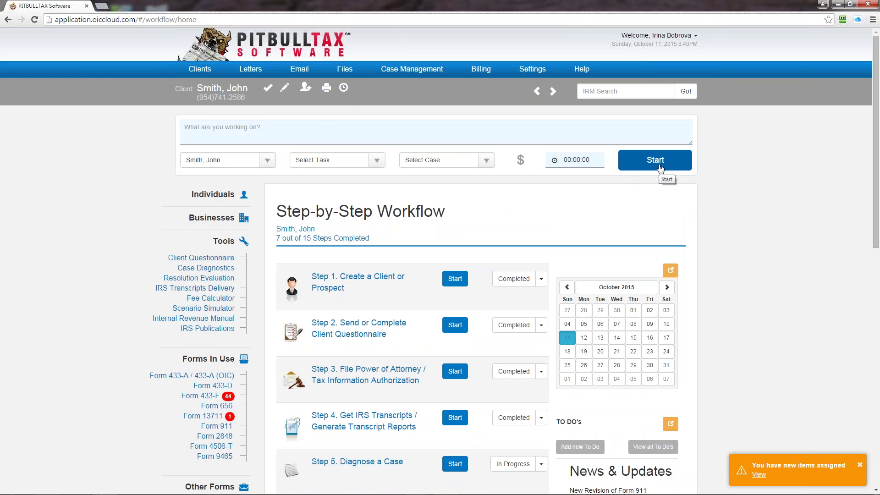
{"action": "left_click", "coordinate": [347, 89]}
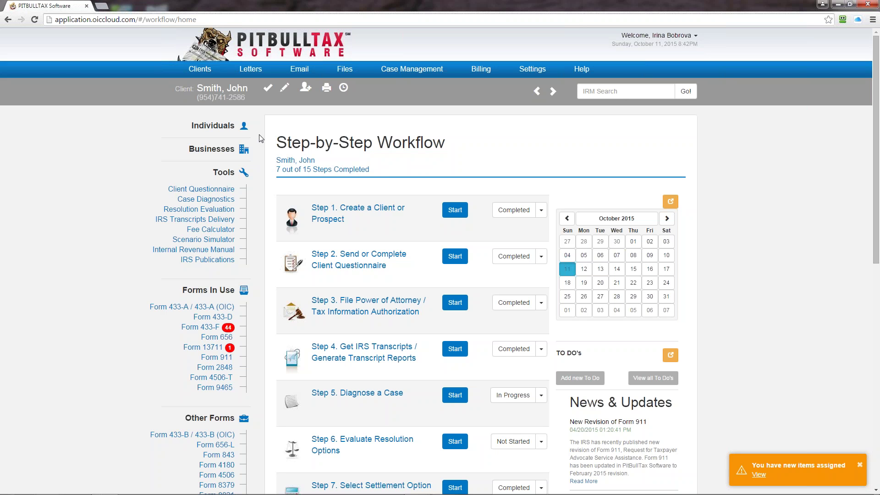
Expand the Individuals sidebar panel to show its client search field and client list
{"action": "left_click", "coordinate": [215, 129]}
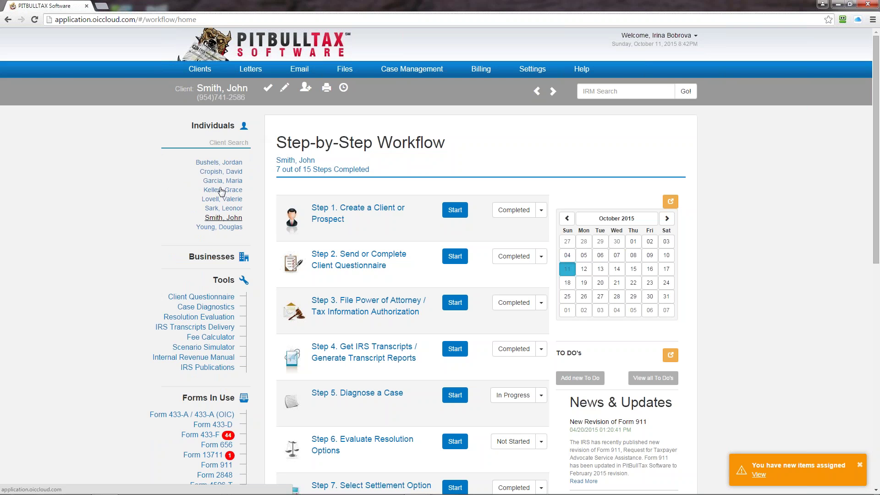
Search individual clients for 'gar', clear the search, and collapse the Individuals panel
{"action": "left_click", "coordinate": [215, 141]}
{"action": "type", "text": "gar"}
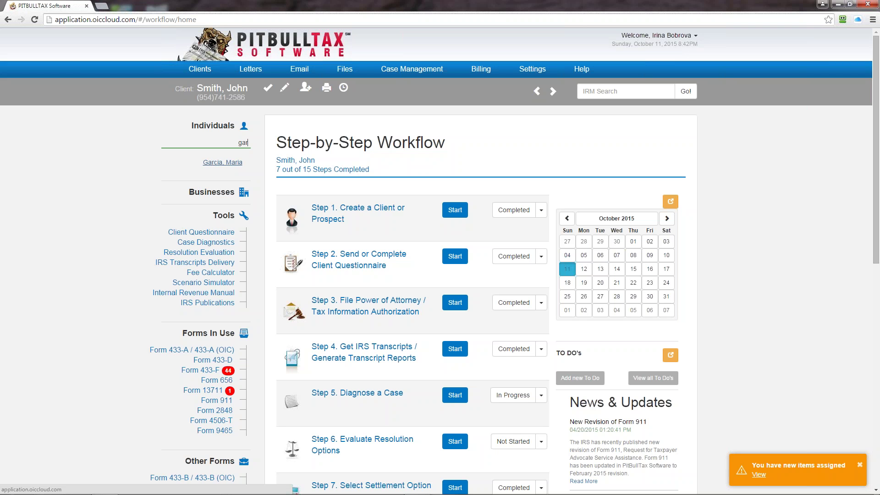
{"action": "key", "text": "BackSpace"}
{"action": "key", "text": "BackSpace"}
{"action": "key", "text": "BackSpace"}
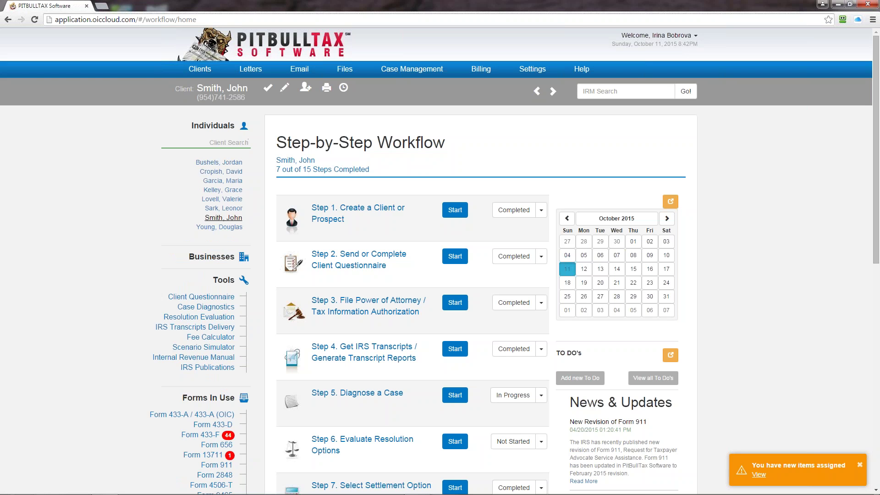
{"action": "left_click", "coordinate": [202, 249]}
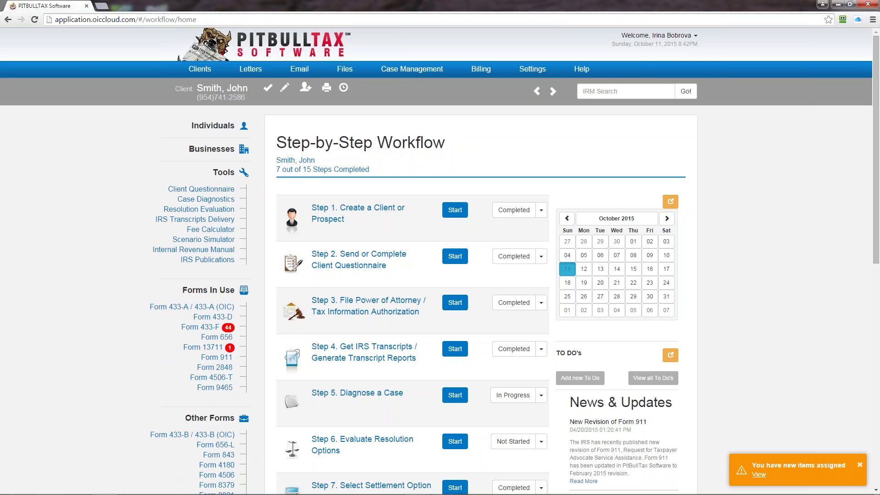
{"action": "left_click", "coordinate": [210, 153]}
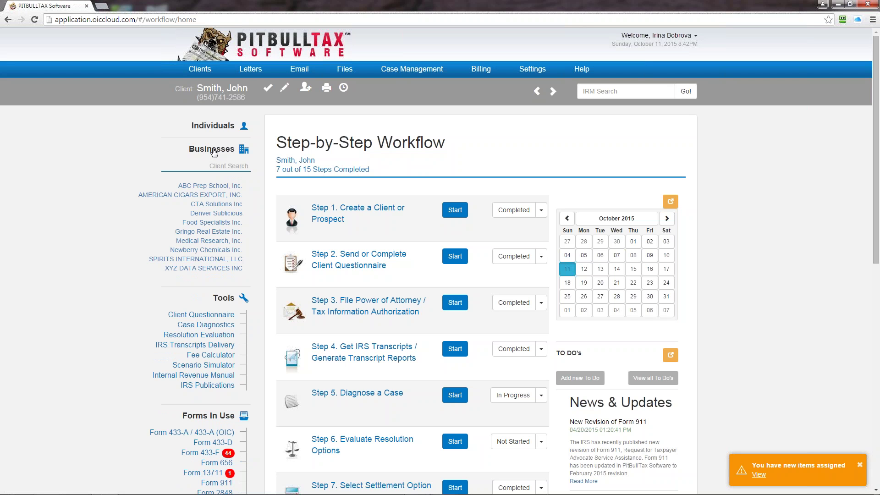
{"action": "left_click", "coordinate": [214, 153]}
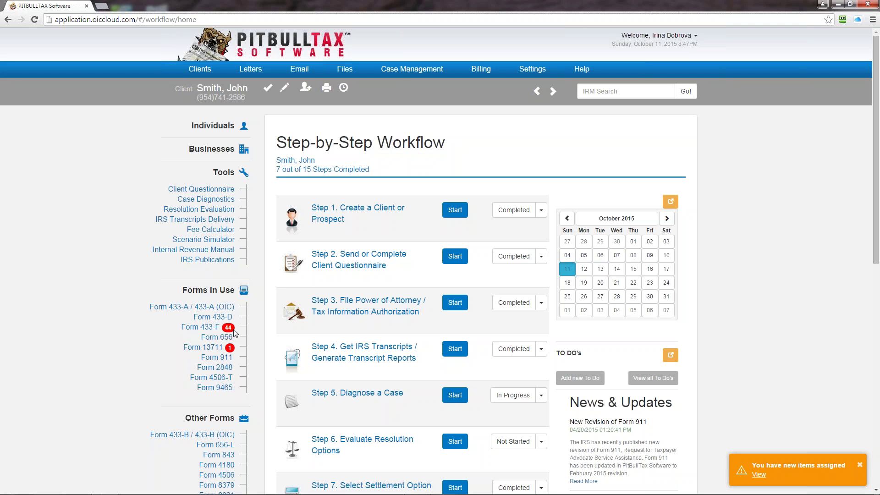
Open Form 433-F from Forms In Use and scroll through its Personal Information fields
{"action": "left_click", "coordinate": [209, 330]}
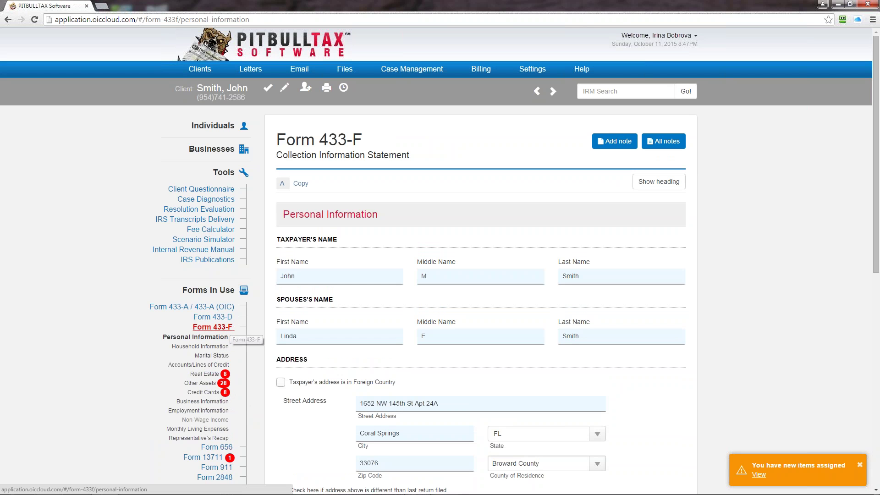
{"action": "scroll", "coordinate": [243, 348], "scroll_direction": "down", "scroll_amount": 3}
{"action": "scroll", "coordinate": [246, 362], "scroll_direction": "down", "scroll_amount": 1}
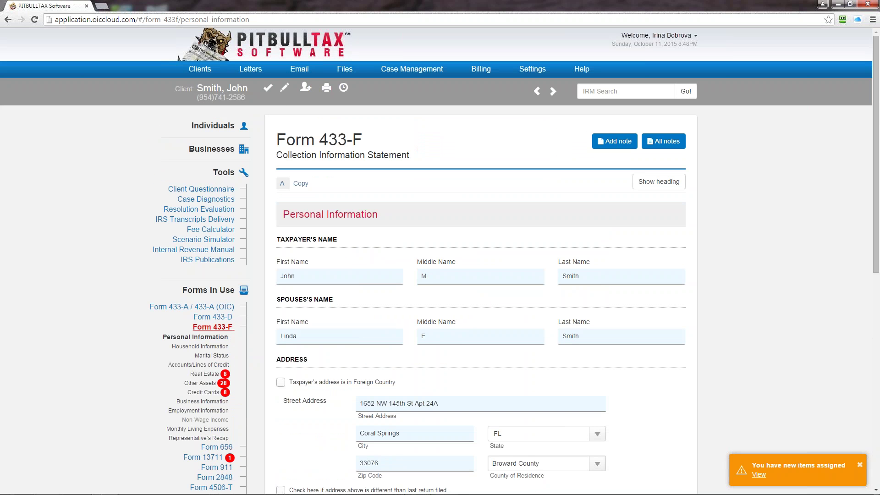
{"action": "left_click", "coordinate": [250, 171]}
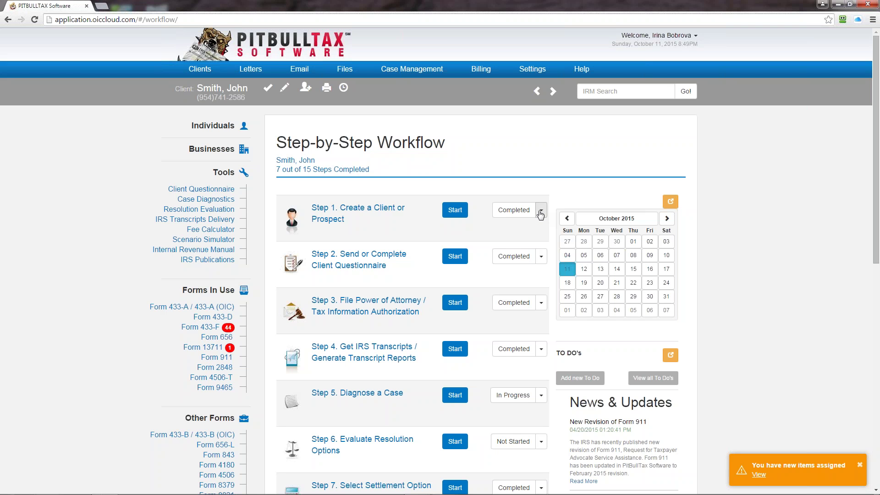
{"action": "left_click", "coordinate": [541, 213]}
{"action": "left_click", "coordinate": [540, 214]}
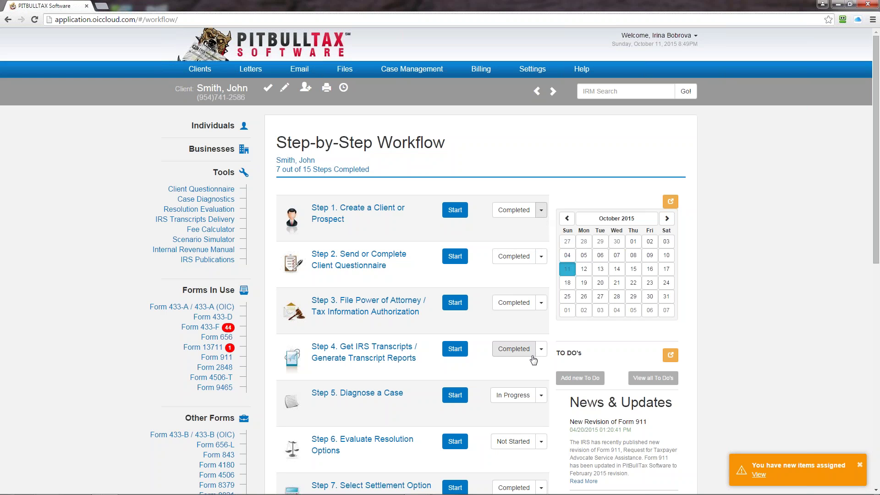
{"action": "scroll", "coordinate": [534, 360], "scroll_direction": "down", "scroll_amount": 2}
{"action": "scroll", "coordinate": [534, 360], "scroll_direction": "down", "scroll_amount": 2}
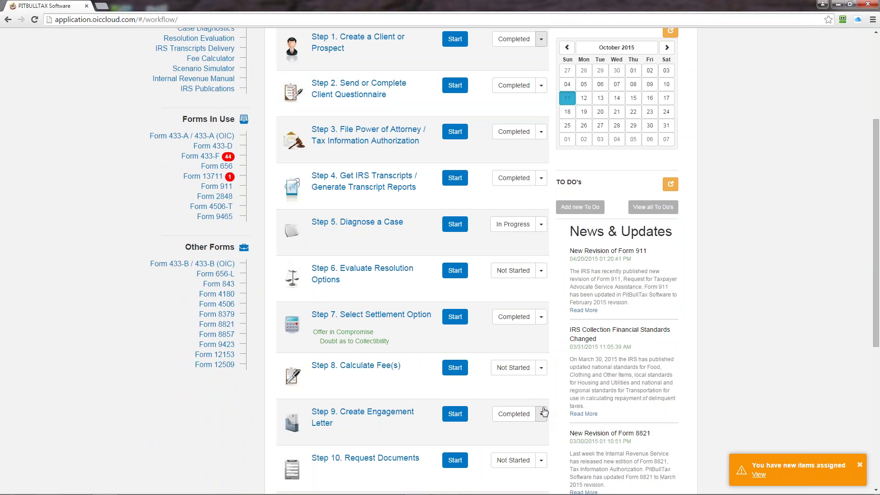
{"action": "left_click", "coordinate": [541, 368]}
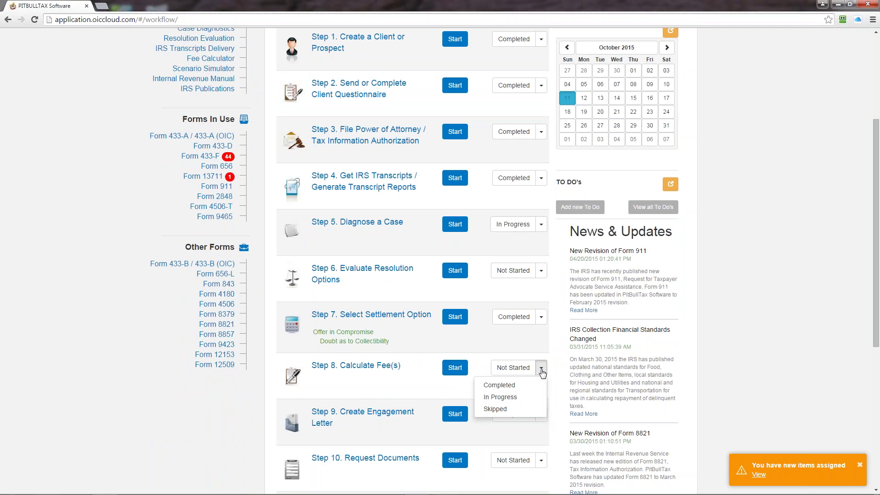
{"action": "left_click", "coordinate": [541, 370]}
{"action": "scroll", "coordinate": [543, 374], "scroll_direction": "up", "scroll_amount": 4}
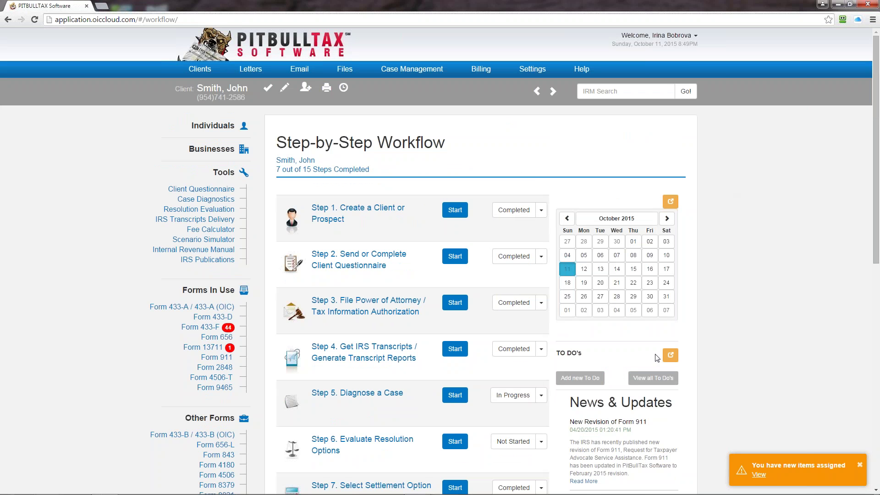
Select October 12 on the calendar and close the Create Event form without saving
{"action": "left_click", "coordinate": [584, 269]}
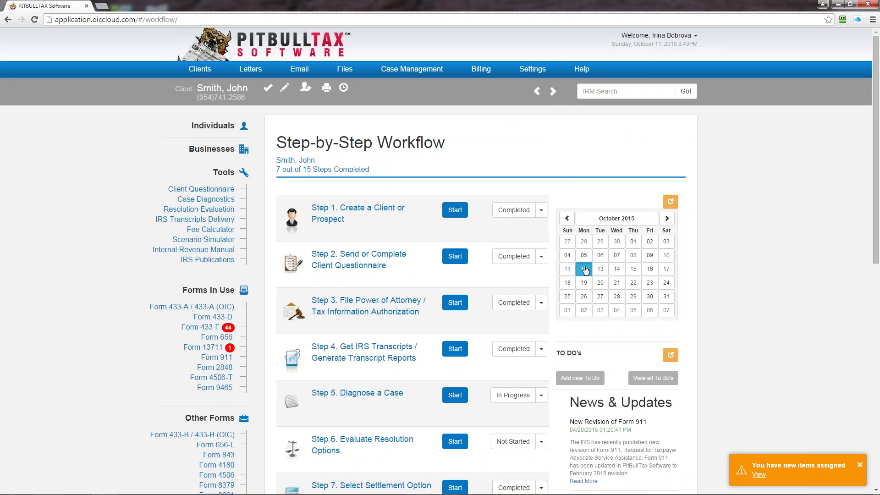
{"action": "left_click", "coordinate": [584, 269]}
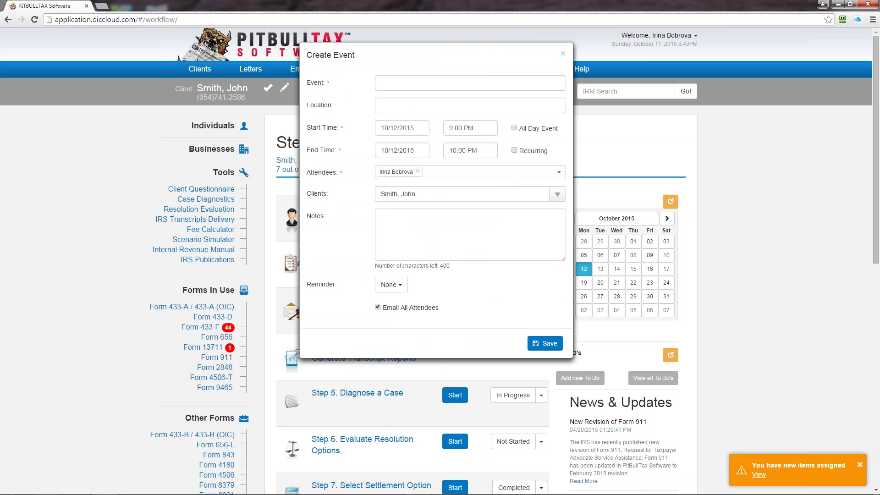
{"action": "scroll", "coordinate": [564, 56], "scroll_direction": "down", "scroll_amount": 2}
{"action": "left_click", "coordinate": [563, 56]}
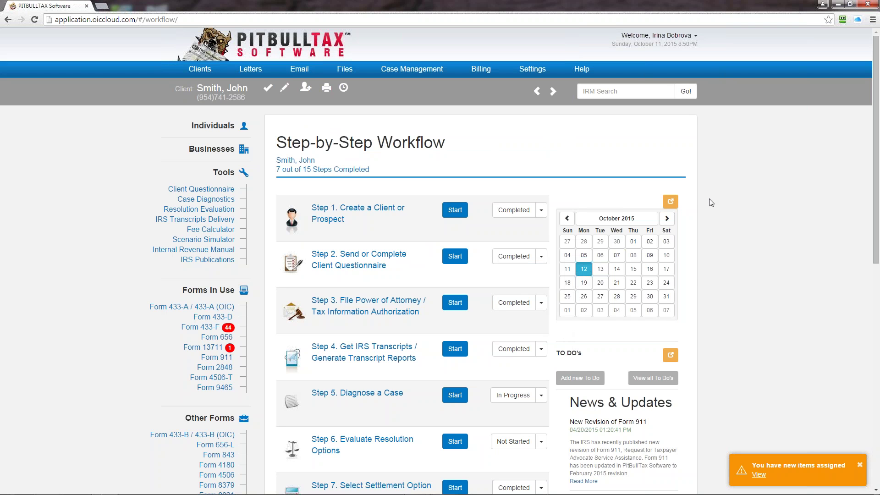
{"action": "left_click", "coordinate": [669, 202]}
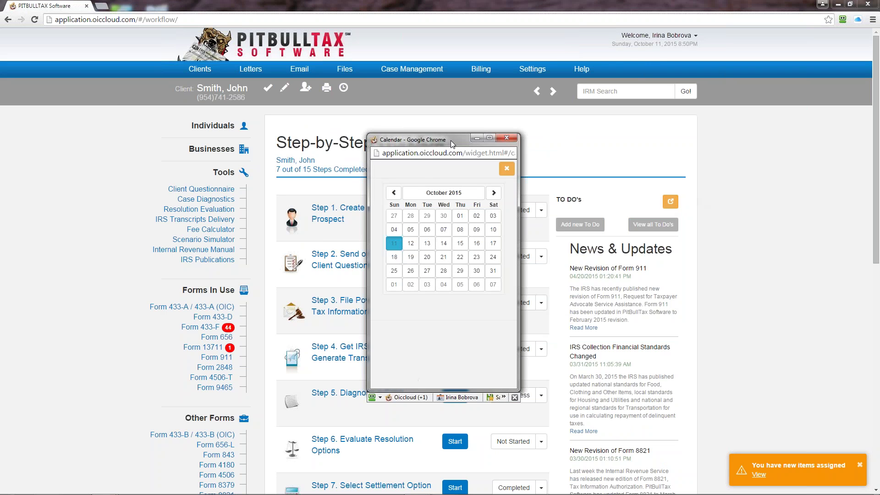
{"action": "left_click_drag", "start_coordinate": [452, 139], "coordinate": [789, 99]}
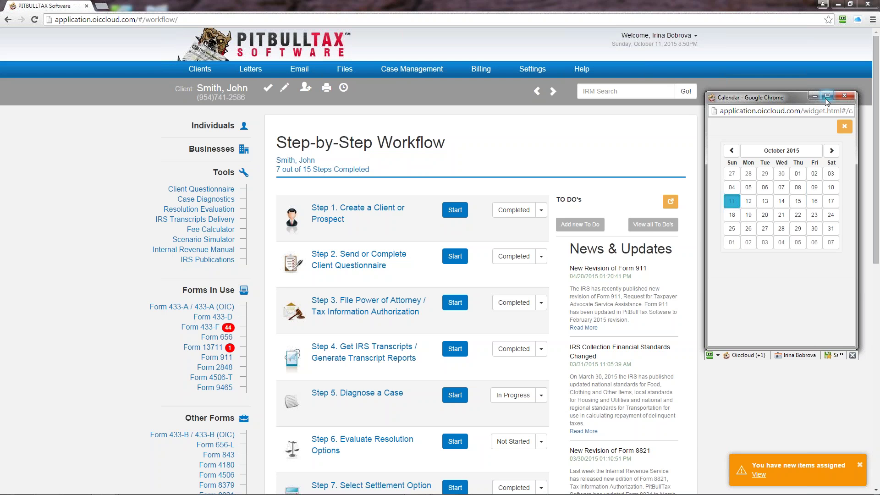
{"action": "left_click", "coordinate": [845, 127]}
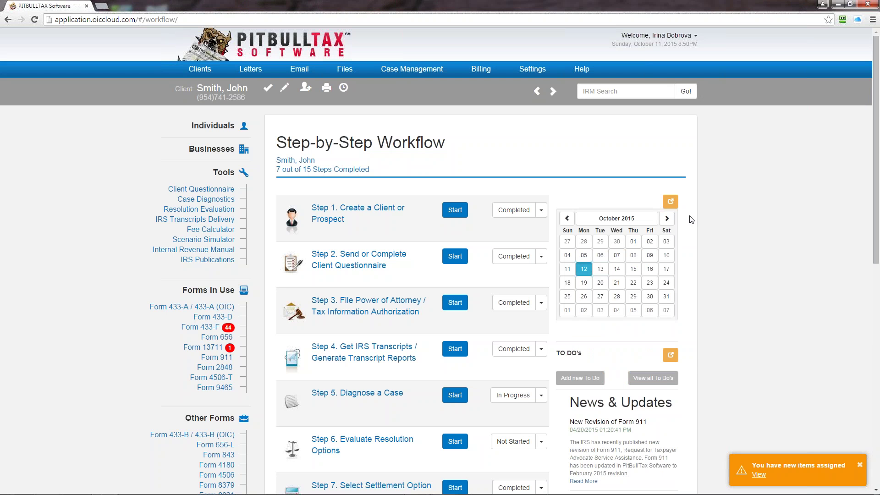
{"action": "scroll", "coordinate": [788, 241], "scroll_direction": "down", "scroll_amount": 3}
{"action": "middle_click", "coordinate": [789, 241]}
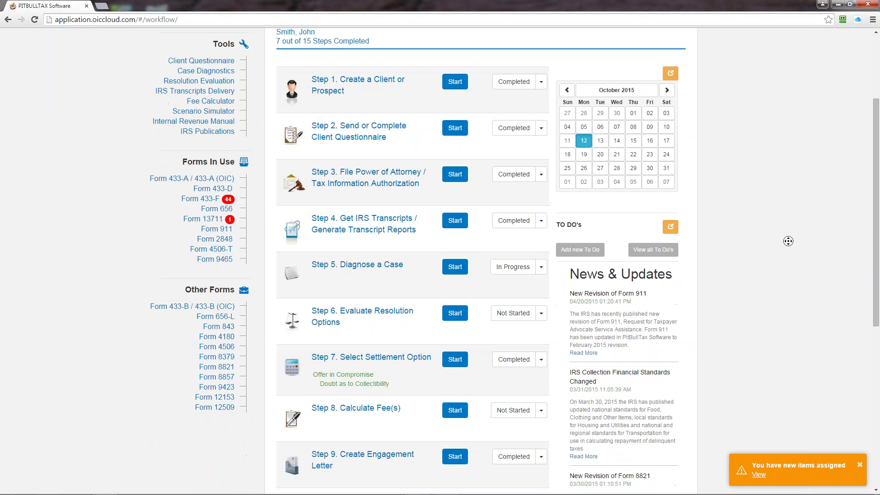
{"action": "scroll", "coordinate": [789, 241], "scroll_direction": "up", "scroll_amount": 1}
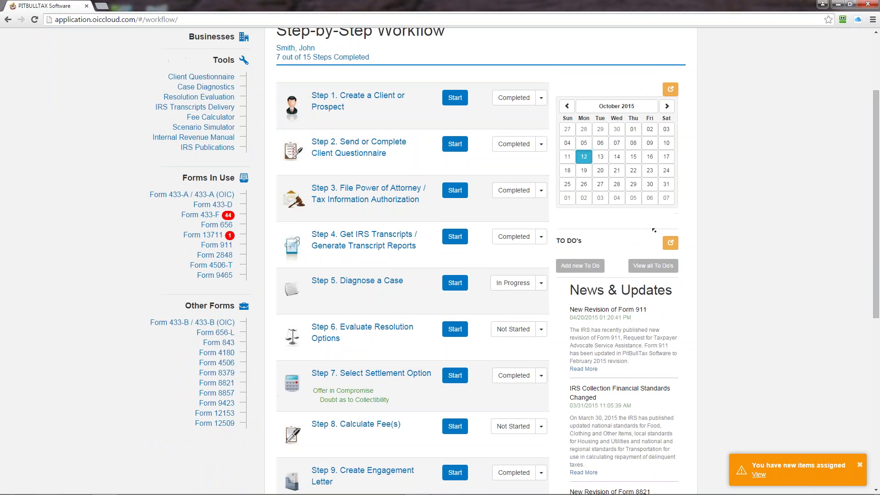
{"action": "left_click", "coordinate": [671, 247]}
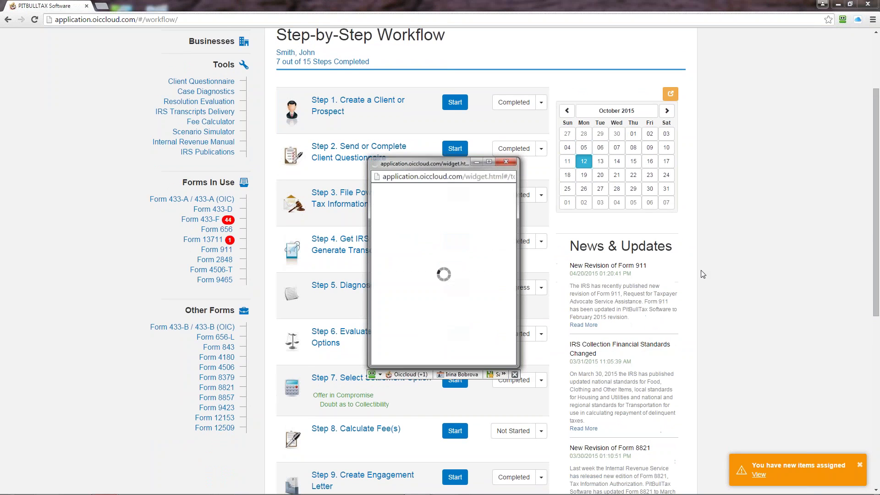
{"action": "left_click_drag", "start_coordinate": [450, 165], "coordinate": [791, 75]}
{"action": "left_click", "coordinate": [849, 105]}
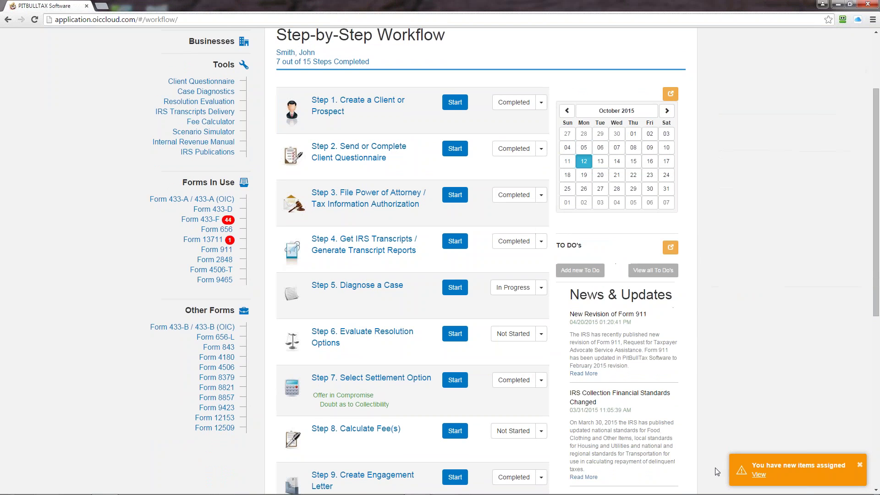
{"action": "scroll", "coordinate": [723, 272], "scroll_direction": "down", "scroll_amount": 3}
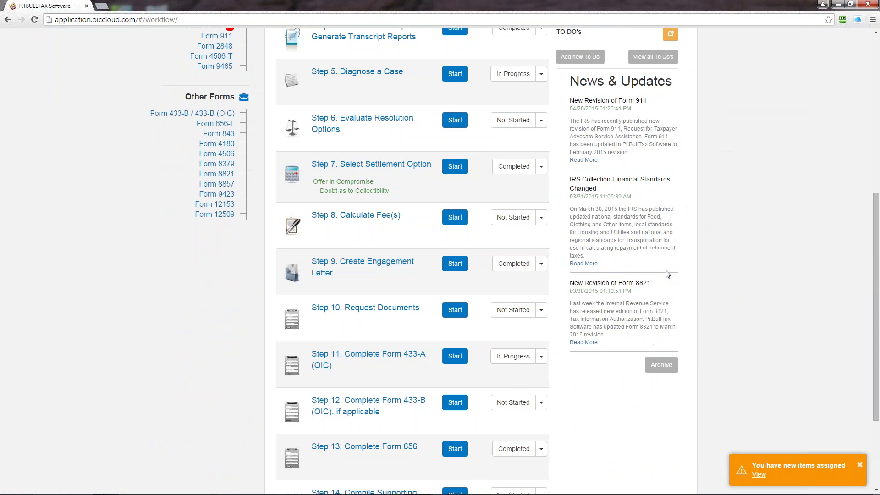
{"action": "scroll", "coordinate": [668, 274], "scroll_direction": "down", "scroll_amount": 2}
{"action": "scroll", "coordinate": [662, 269], "scroll_direction": "up", "scroll_amount": 9}
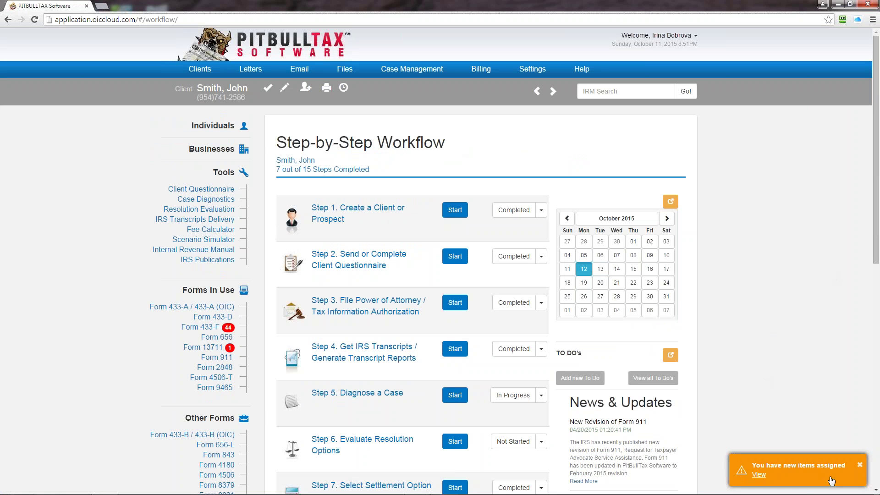
Open the reminder of four expired to-dos, check its one overdue event, then close it
{"action": "left_click_drag", "start_coordinate": [762, 475], "coordinate": [759, 489]}
{"action": "left_click", "coordinate": [759, 475]}
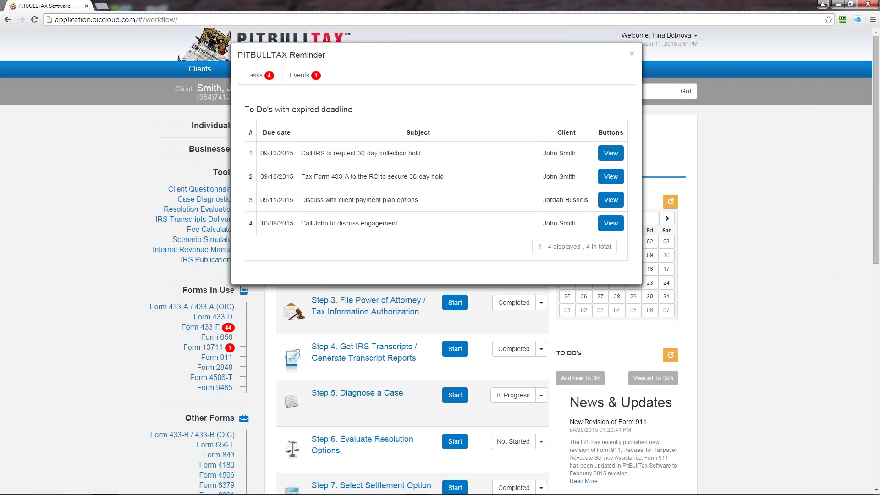
{"action": "left_click", "coordinate": [298, 76]}
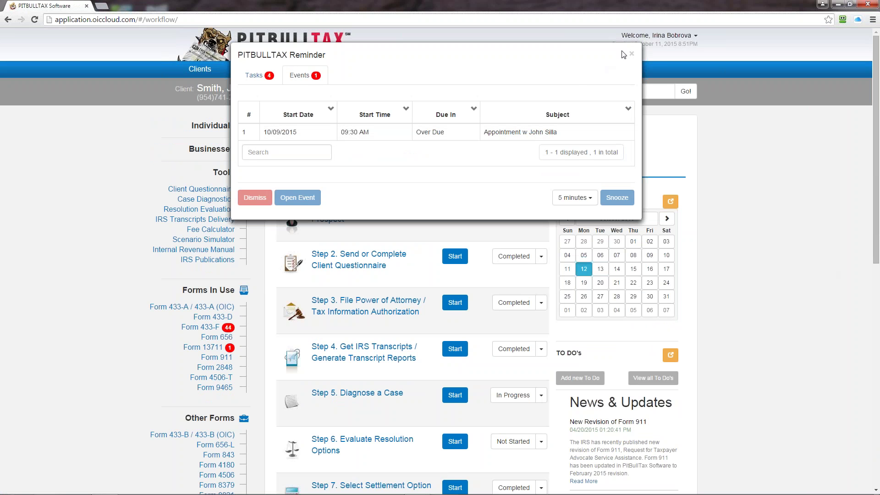
{"action": "left_click", "coordinate": [632, 56]}
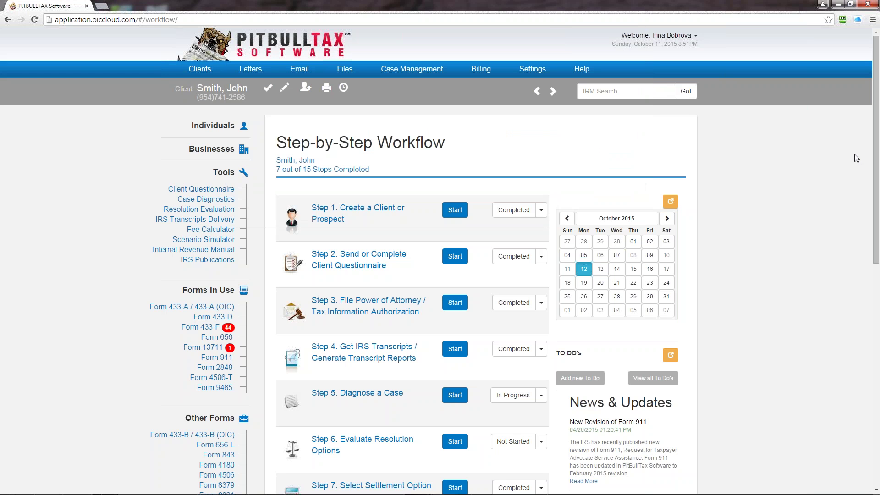